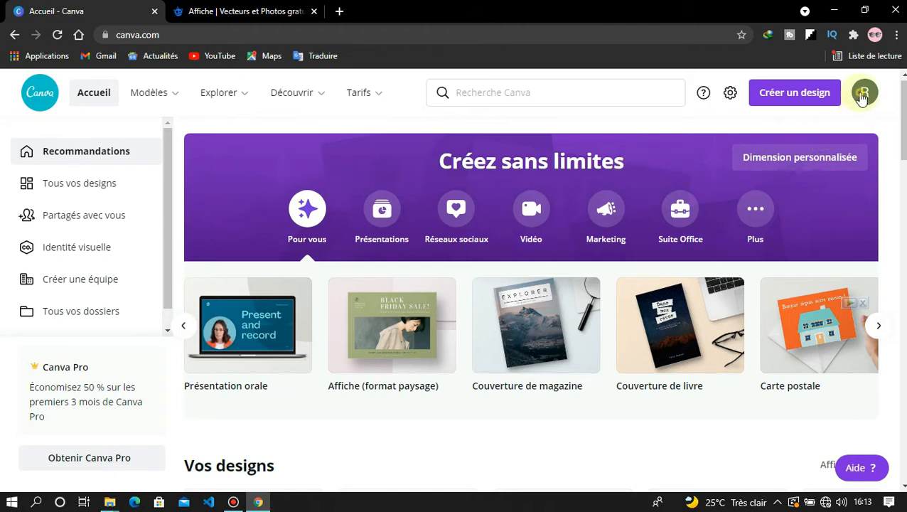
left_click(862, 95)
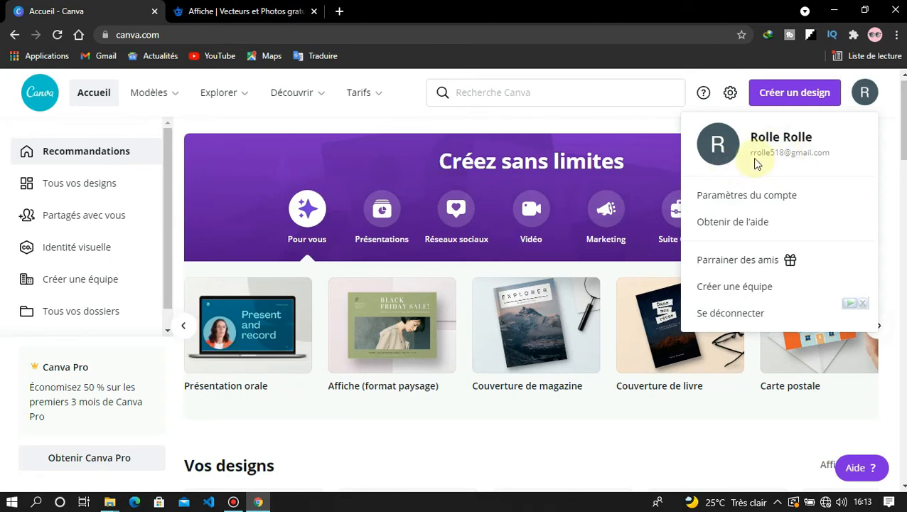
left_click(655, 129)
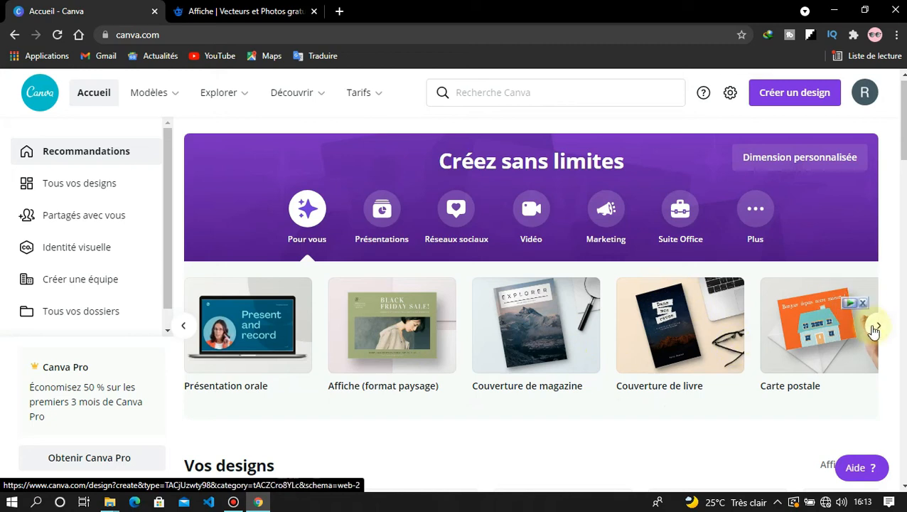
Browse the suggested design formats and create a blank Bannière (paysage) design of 72 × 36 po.
left_click(875, 328)
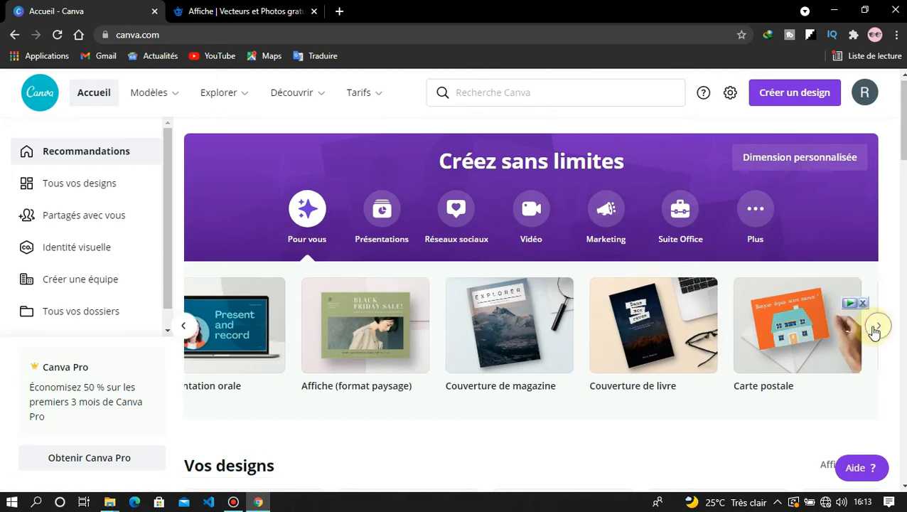
left_click(876, 328)
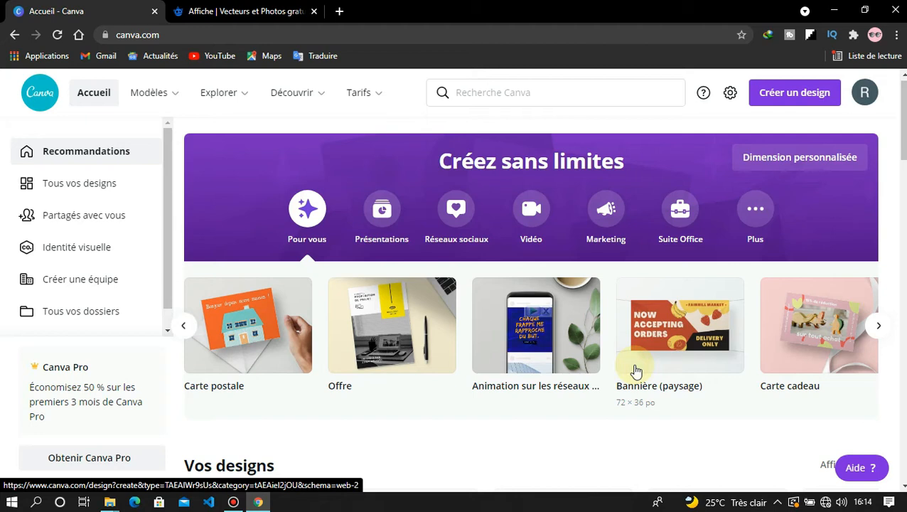
left_click(634, 368)
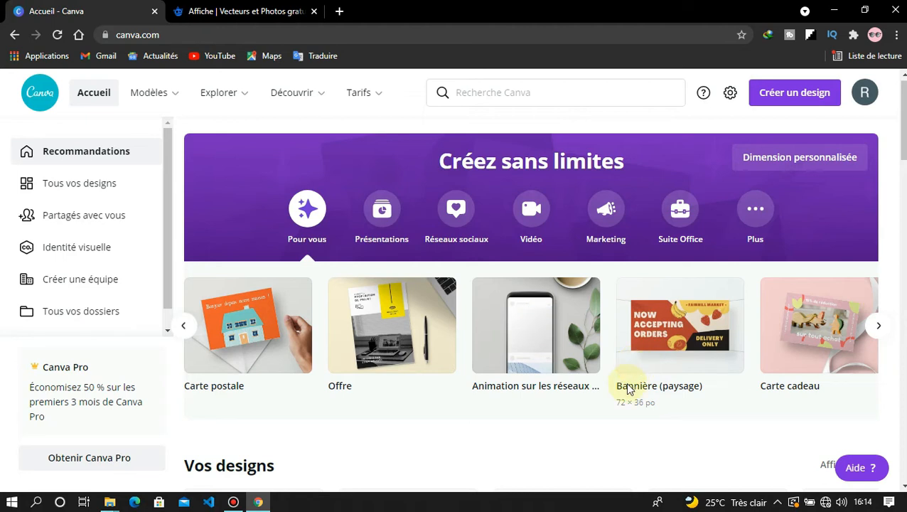
left_click(635, 361)
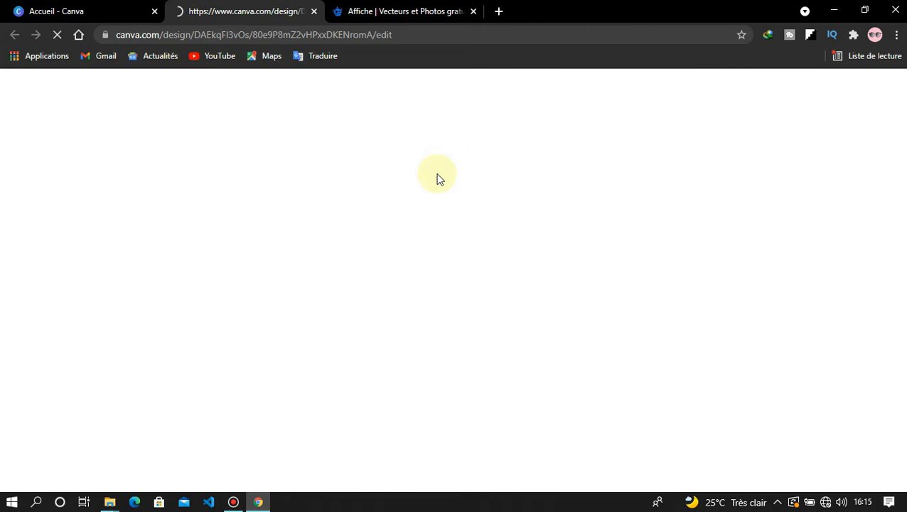
mouse_move(457, 6)
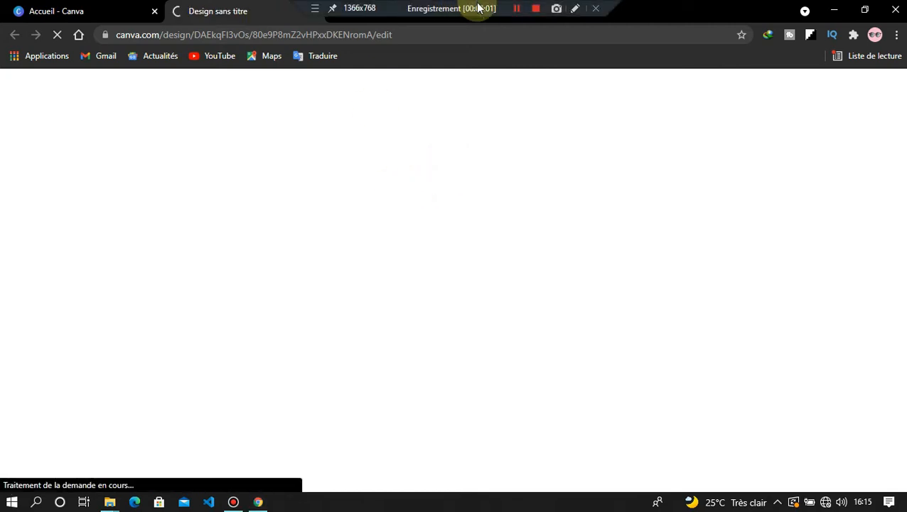
left_click(517, 9)
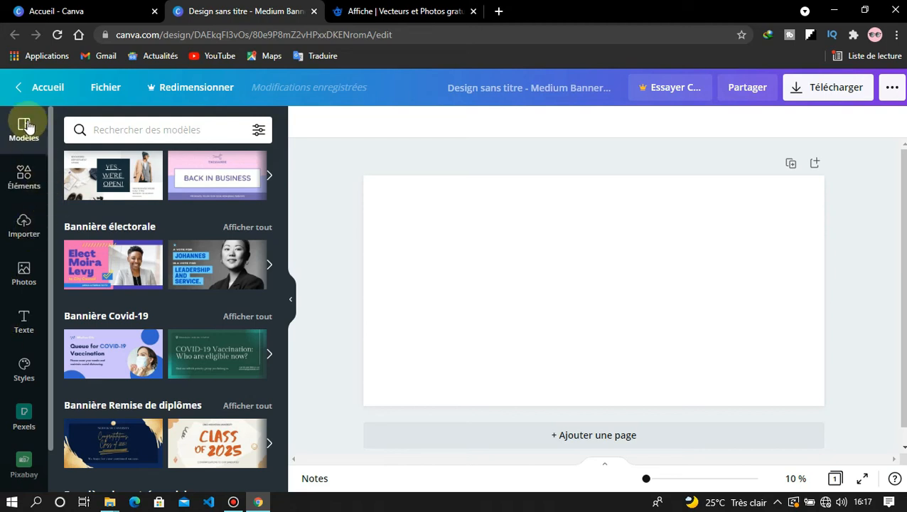
Look through the banner templates by category and the available shapes, graphics and other elements.
left_click(150, 131)
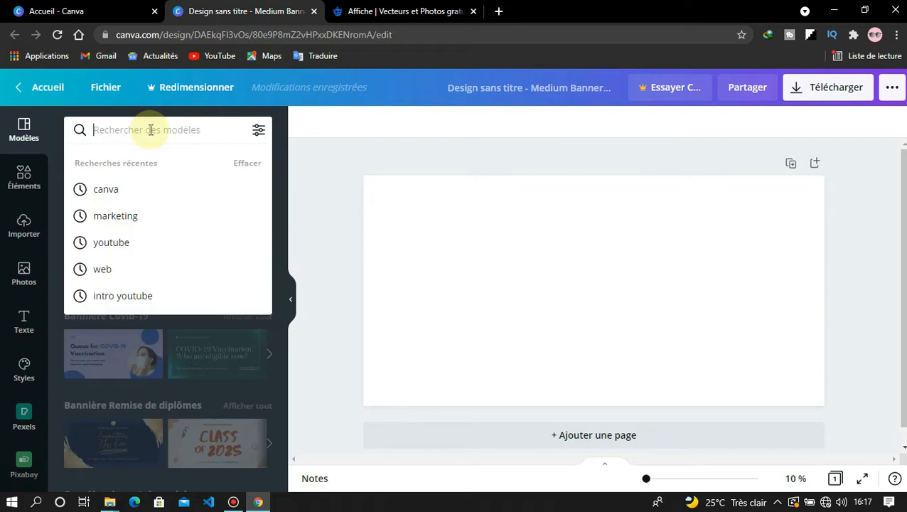
left_click(34, 139)
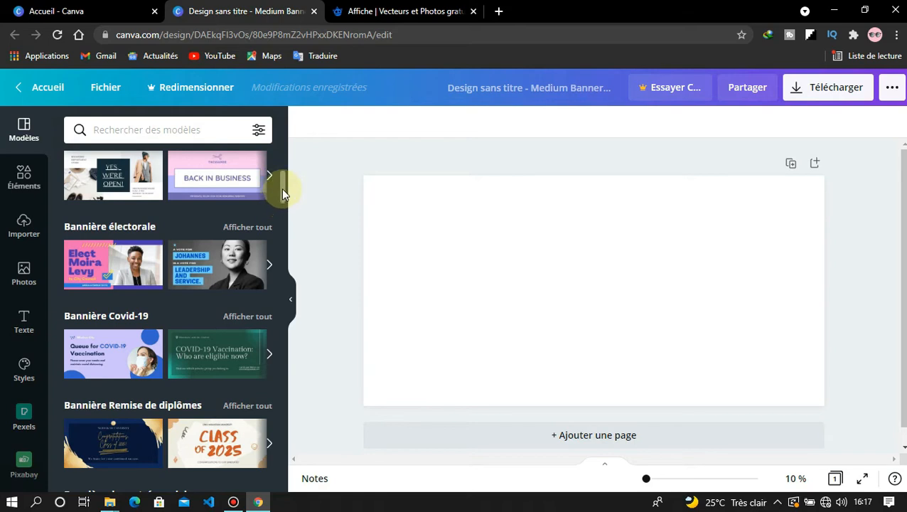
left_click_drag(282, 188, 277, 230)
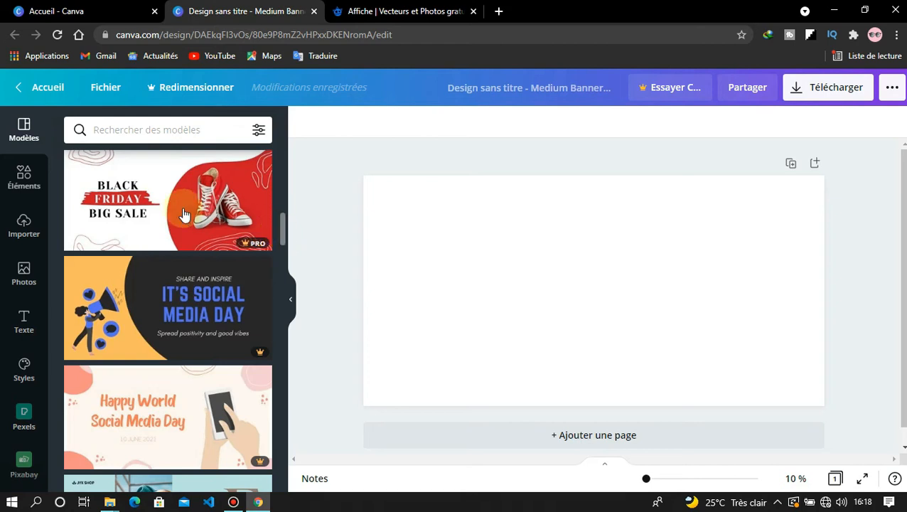
left_click(18, 178)
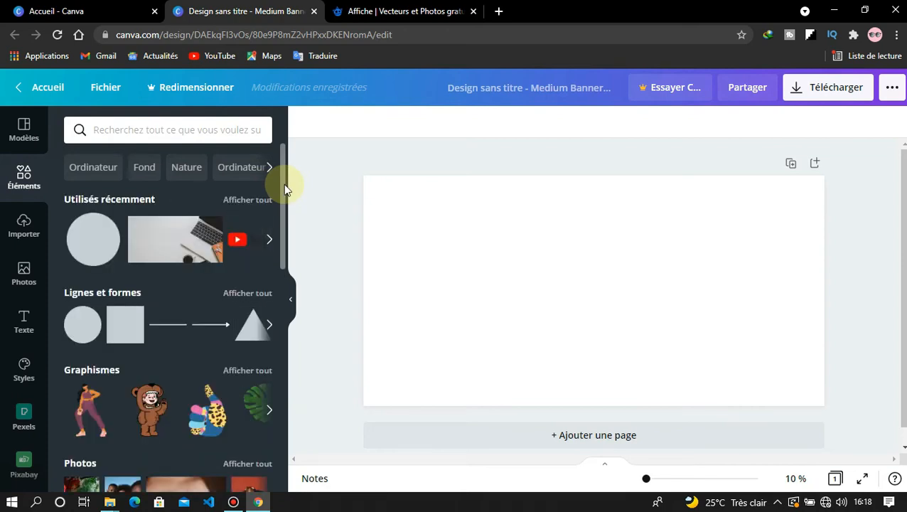
mouse_move(283, 184)
left_mouse_down()
mouse_move(280, 289)
mouse_move(269, 174)
left_mouse_up()
left_click_drag(283, 185, 282, 148)
Examine the imported images, the stock photo library, and the text presets with their font combinations.
left_click(23, 222)
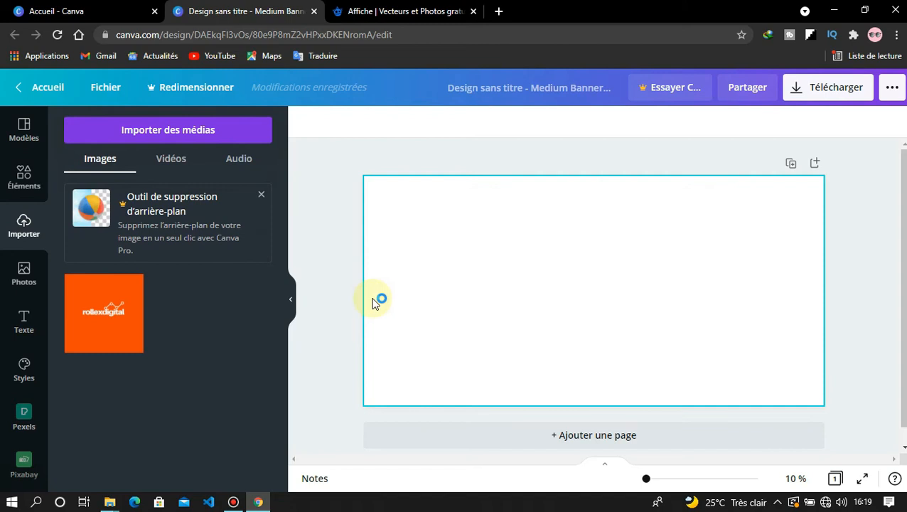
left_click(25, 284)
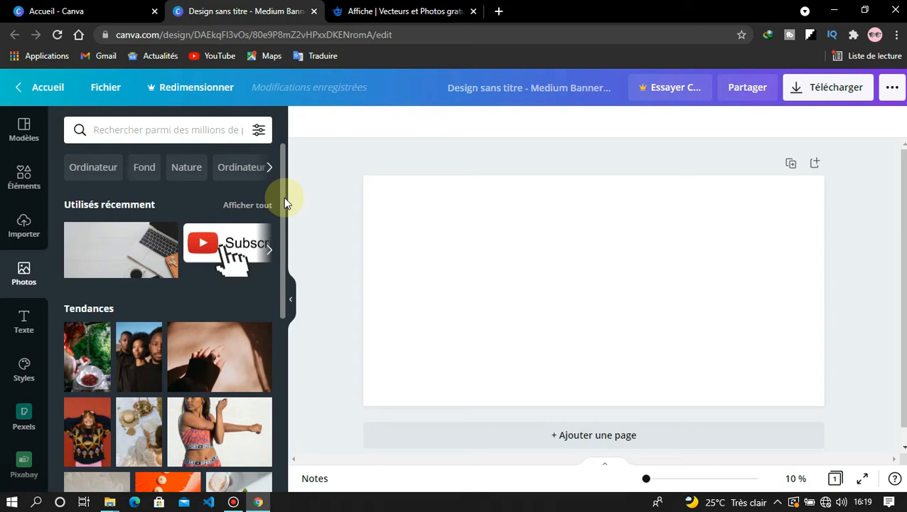
left_click_drag(285, 203, 277, 172)
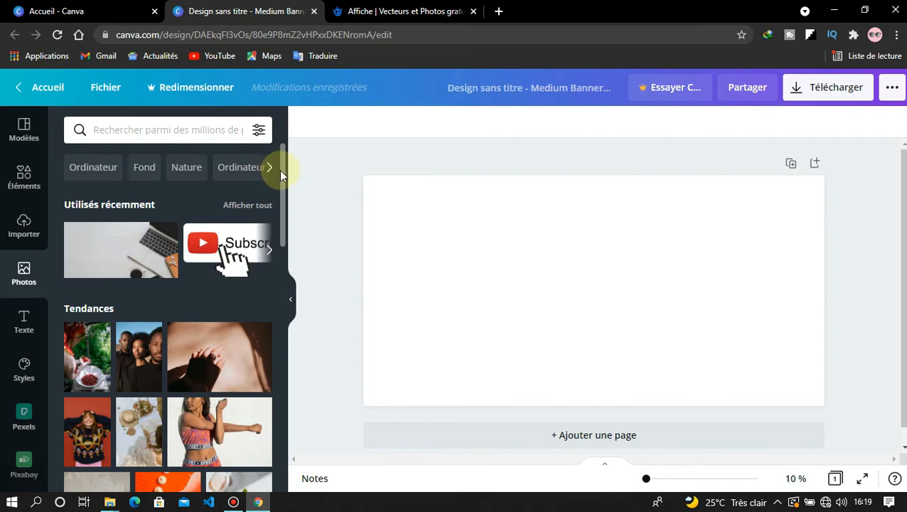
left_click_drag(279, 169, 277, 402)
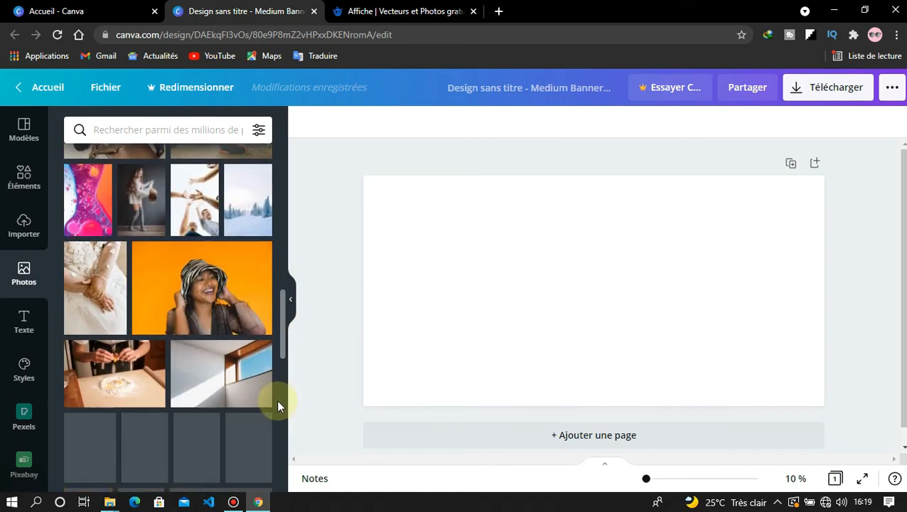
left_click(26, 328)
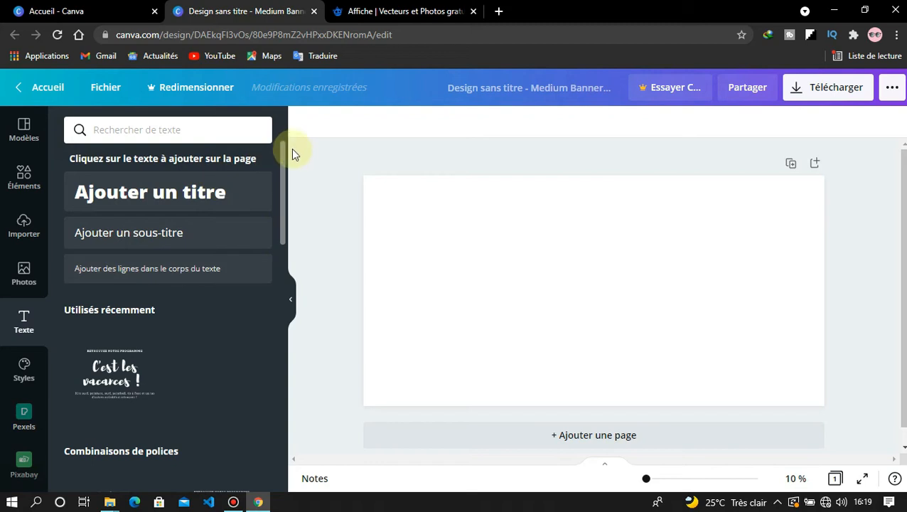
left_click_drag(283, 162, 273, 243)
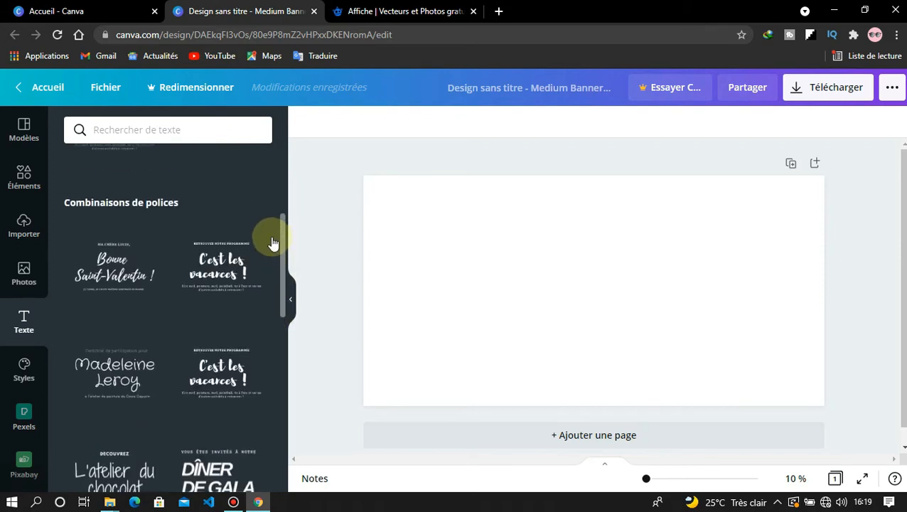
Look through the combined styles and the color palettes offered for the design.
left_click(24, 380)
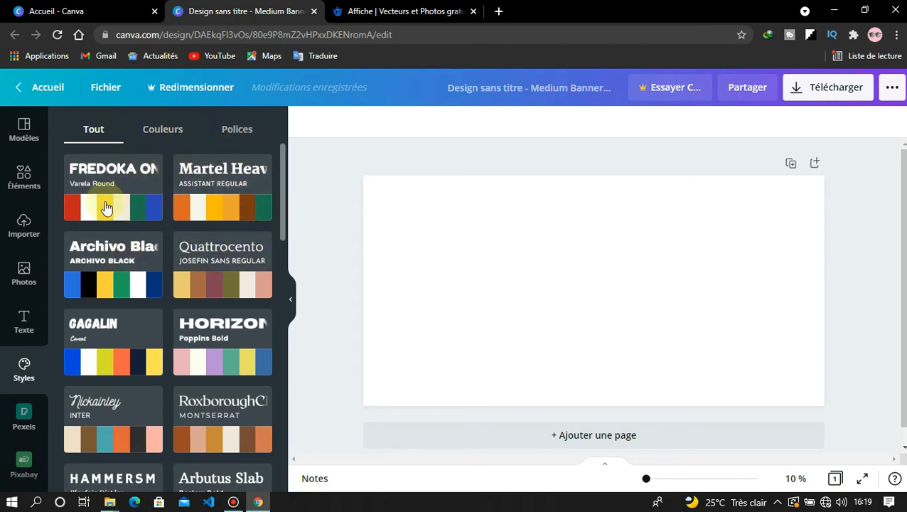
left_click(168, 134)
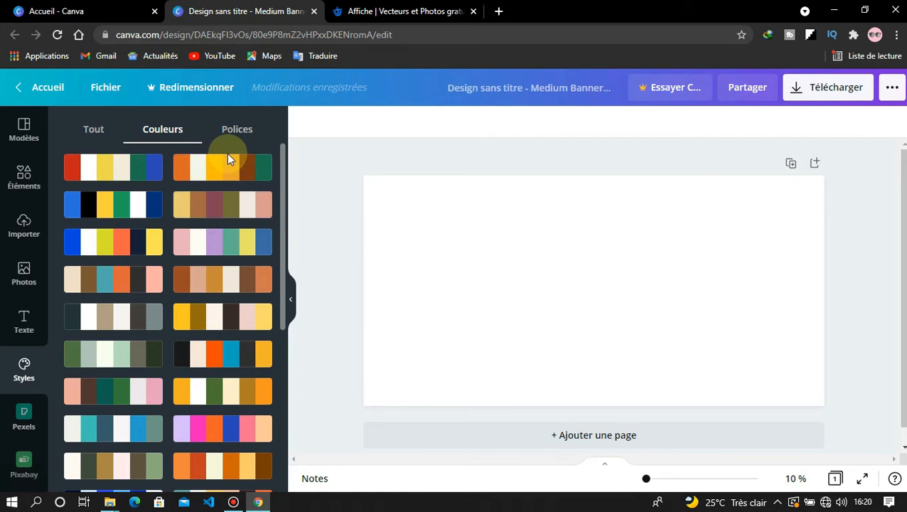
scroll(107, 227, "down", 3)
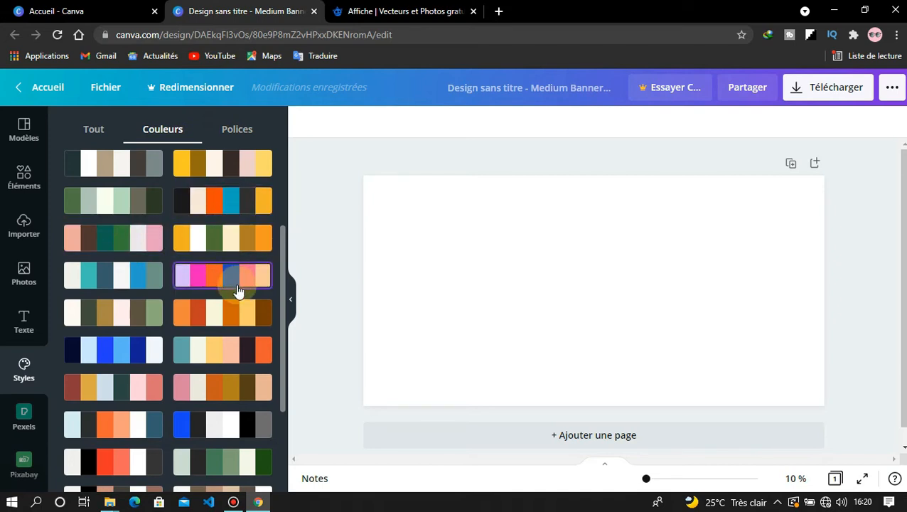
Search the free Pexels images for "cafe".
left_click(24, 427)
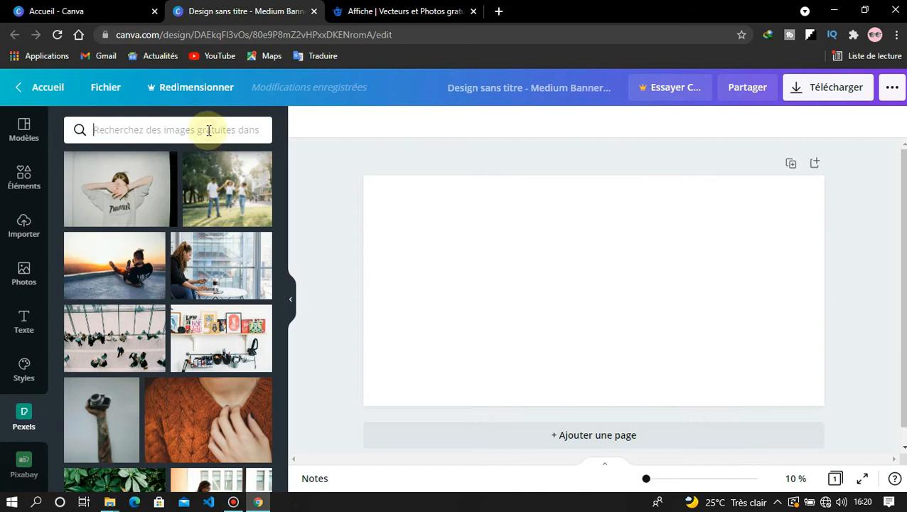
type("cafe")
key("Return")
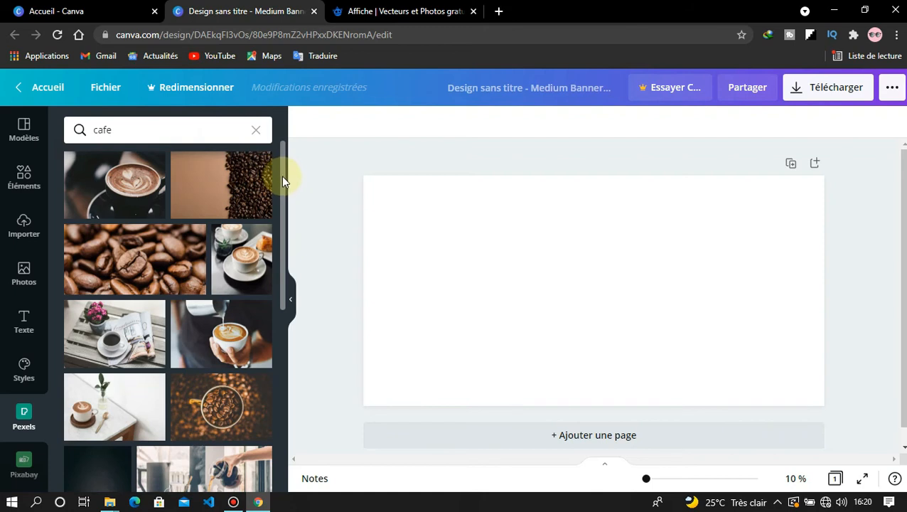
left_click_drag(282, 176, 278, 117)
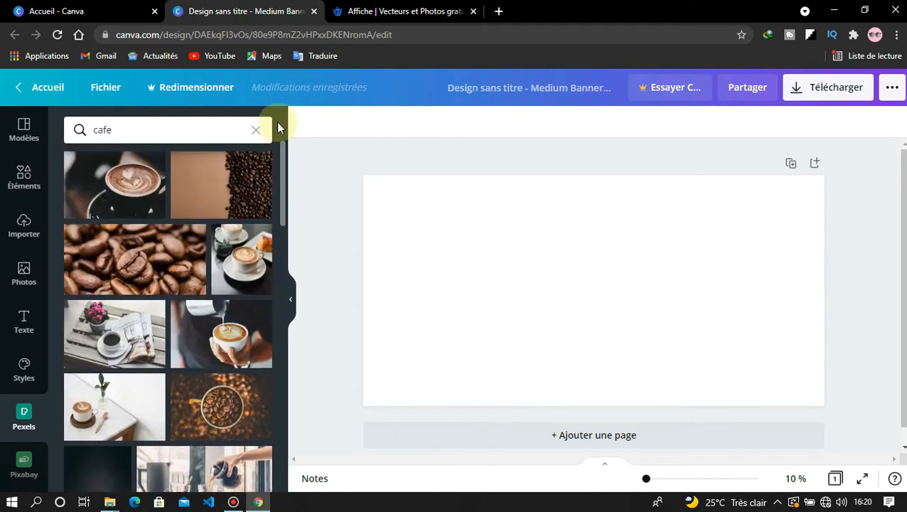
Try purple as the banner's background, then fill it with light blue from the default colors.
left_click(22, 142)
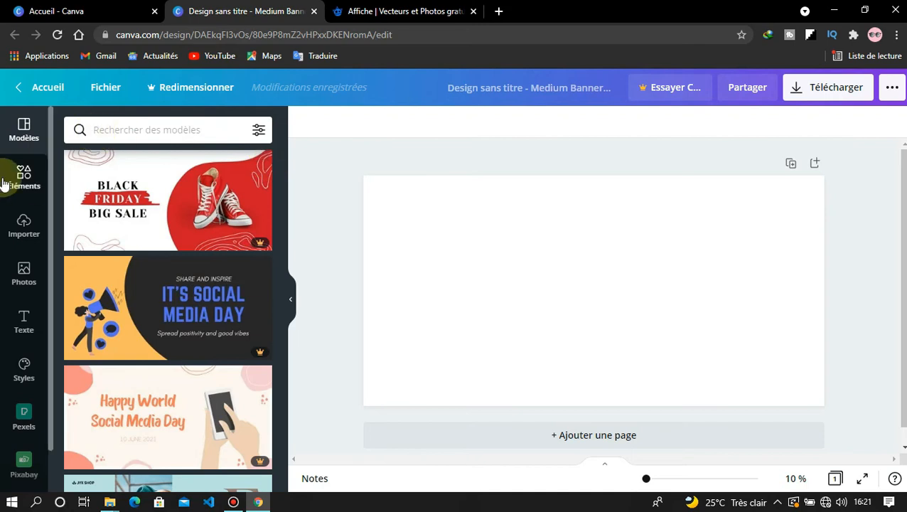
left_click(422, 228)
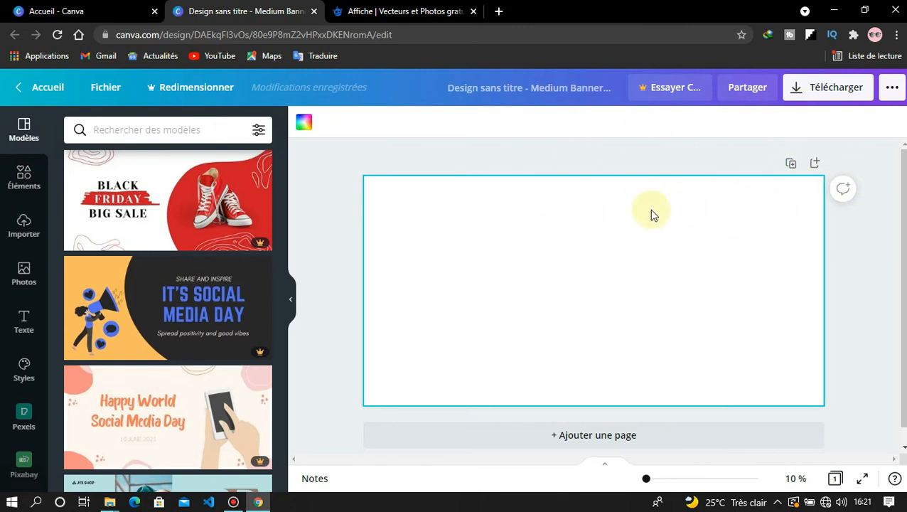
scroll(435, 197, "down", 1)
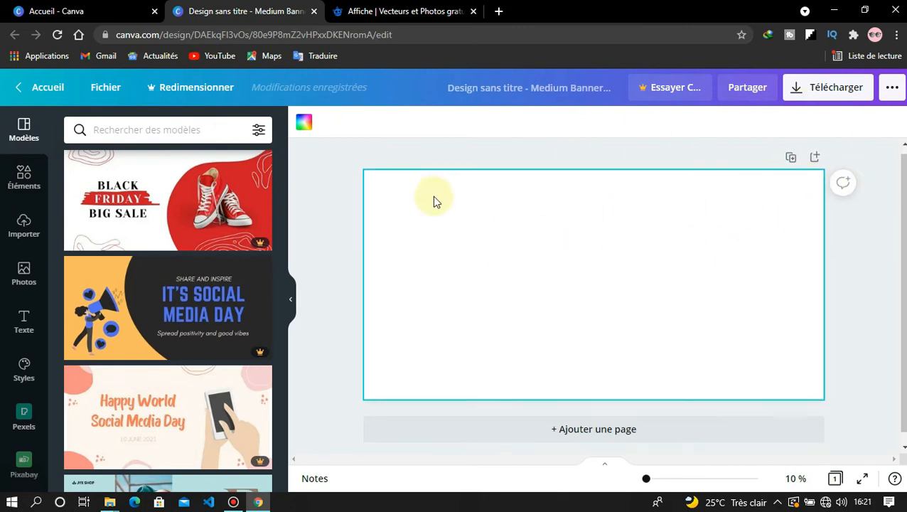
left_click(303, 125)
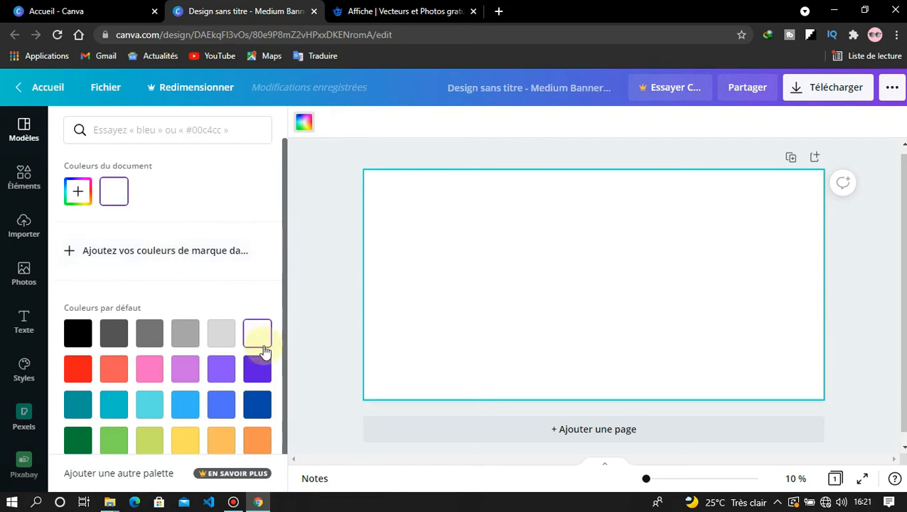
left_click(261, 376)
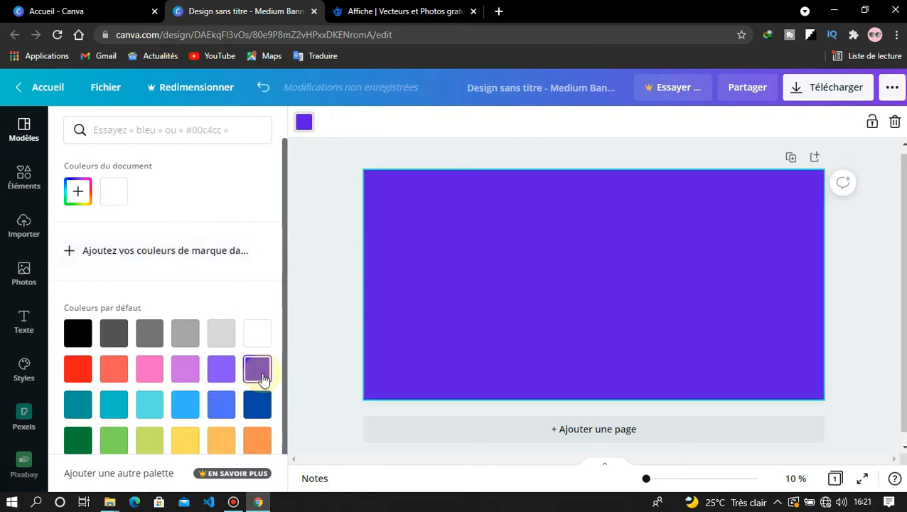
left_click(189, 400)
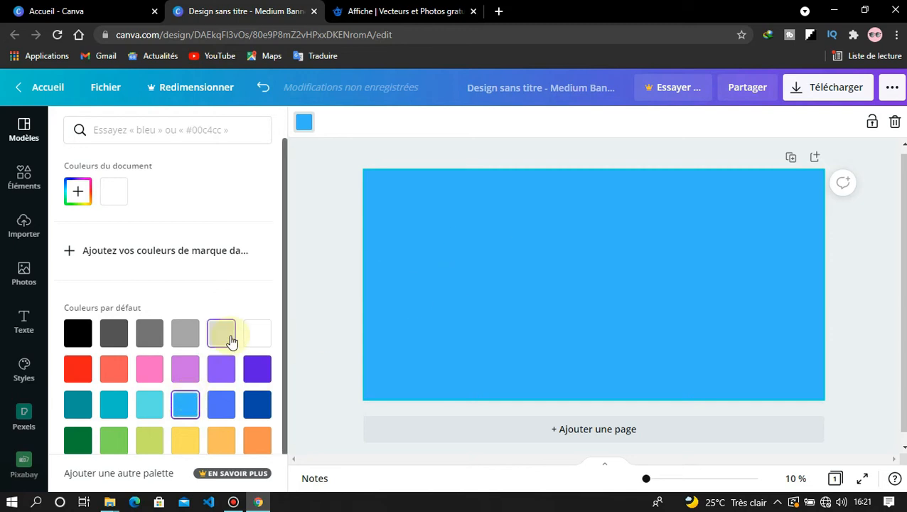
Add a circle from the recently used elements and place it horizontally centered, slightly below the middle of the banner.
left_click(36, 190)
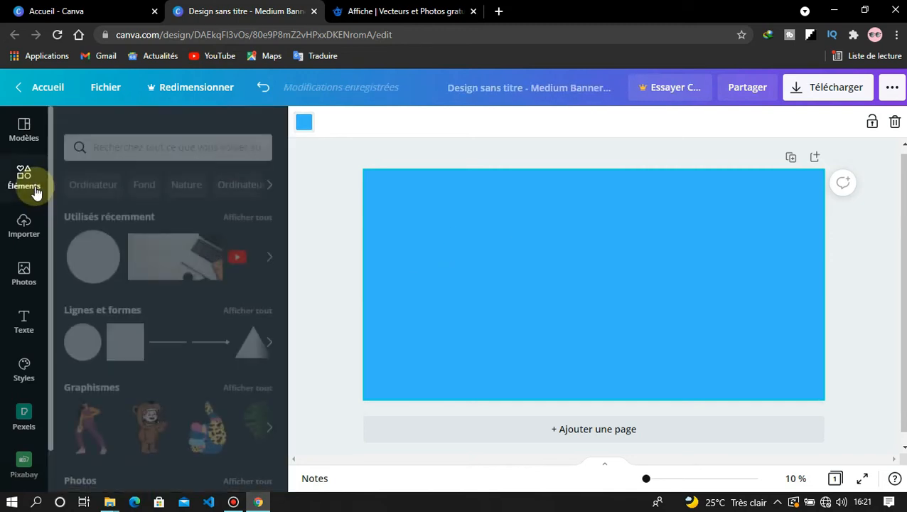
left_click_drag(105, 242, 533, 281)
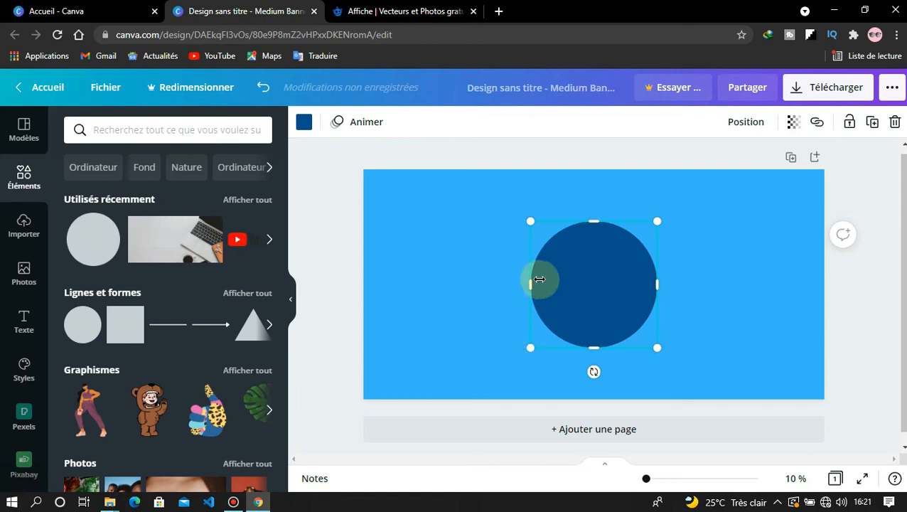
left_click(456, 316)
left_click(592, 254)
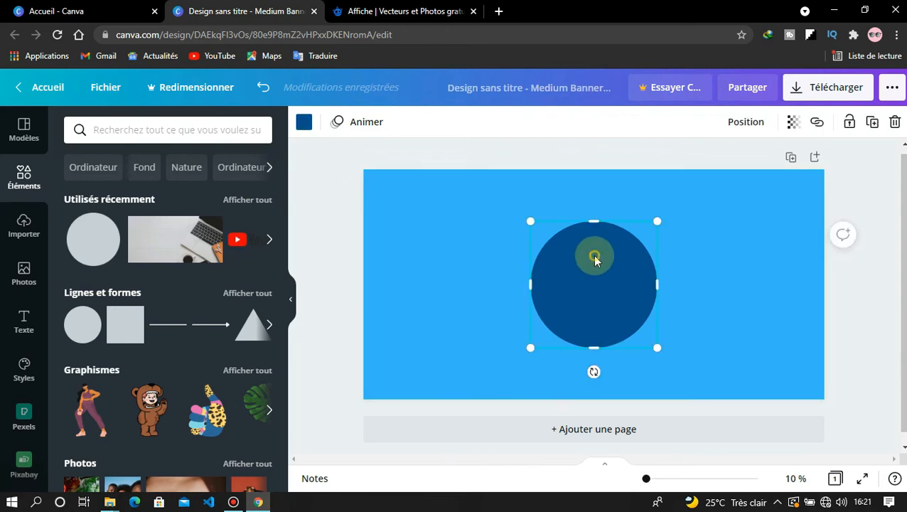
left_click_drag(543, 248, 590, 260)
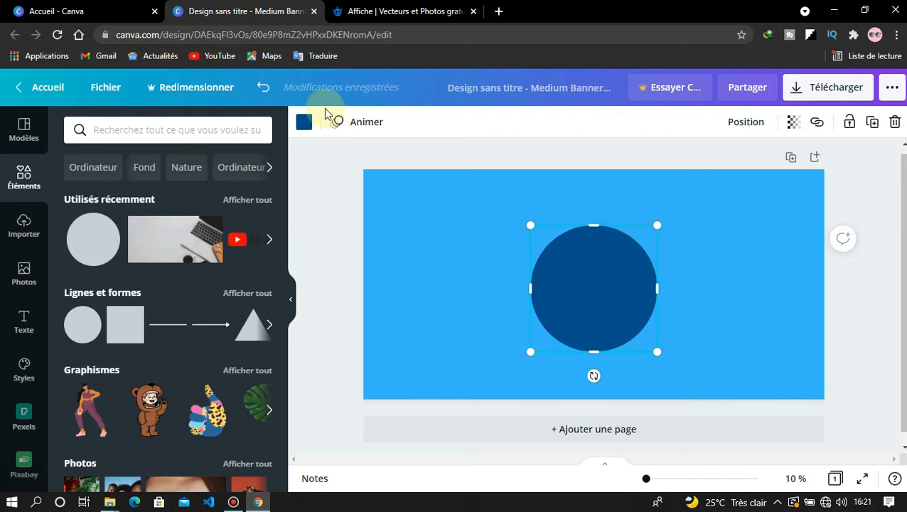
Recolor the circle white from the default colors, then delete it from the banner.
left_click(304, 123)
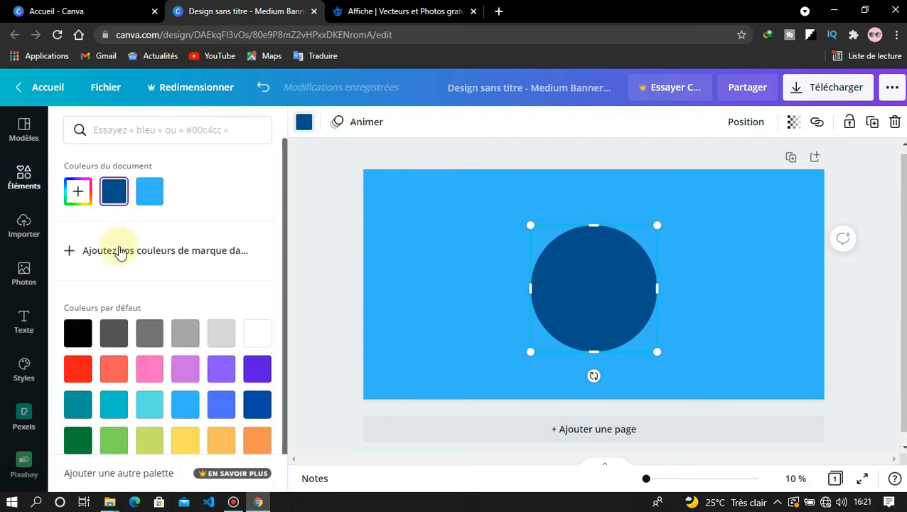
left_click(260, 332)
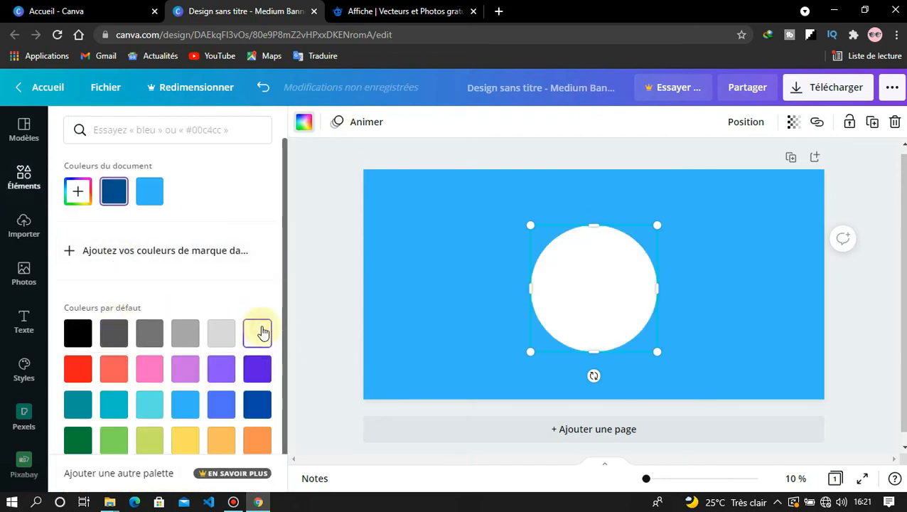
left_click(403, 305)
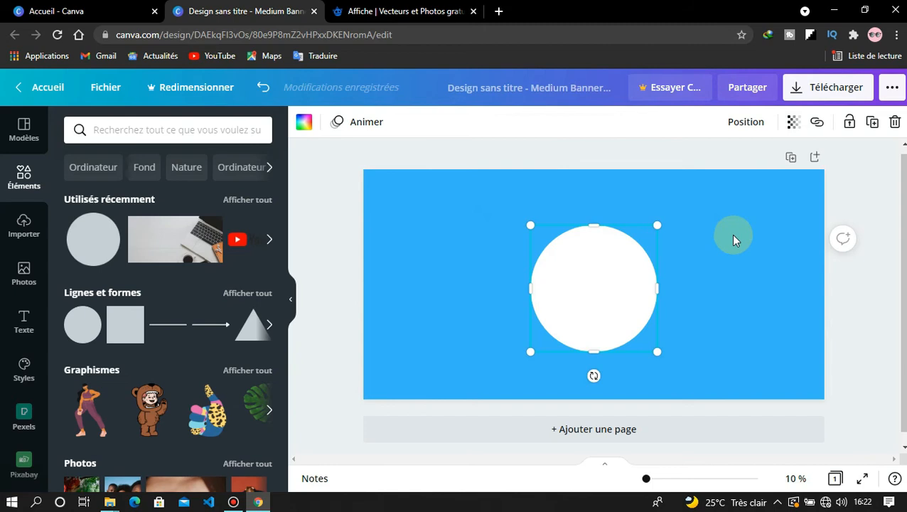
left_click(895, 123)
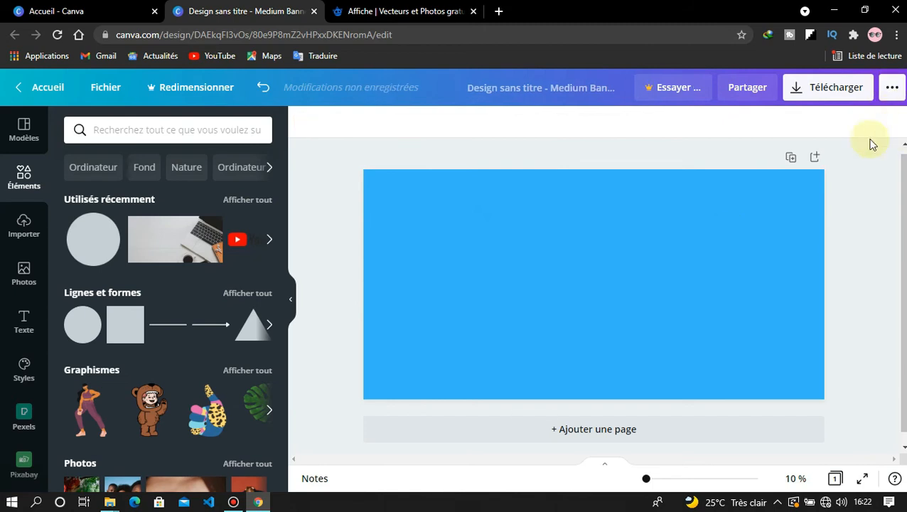
Add the recently used laptop and coffee photo and enlarge it from two opposite corners until it covers the whole blue banner.
left_click(195, 260)
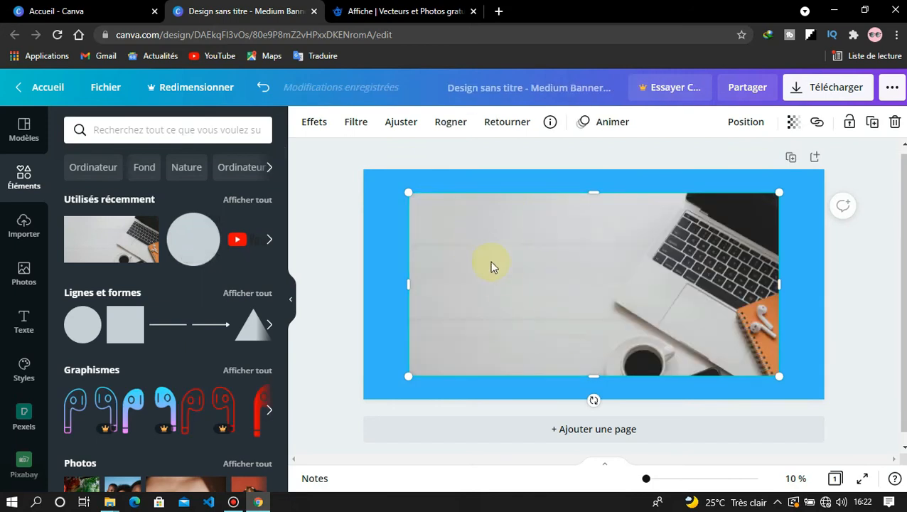
left_click_drag(407, 192, 329, 142)
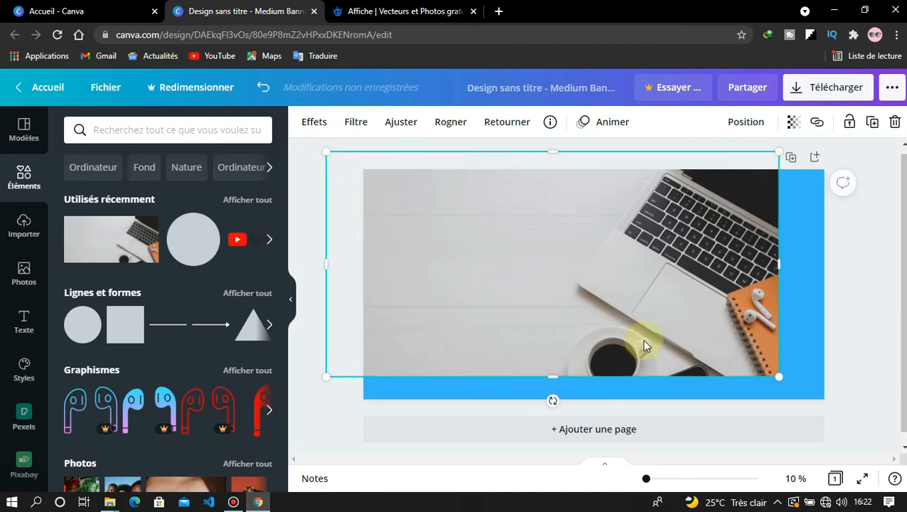
left_click_drag(780, 376, 852, 412)
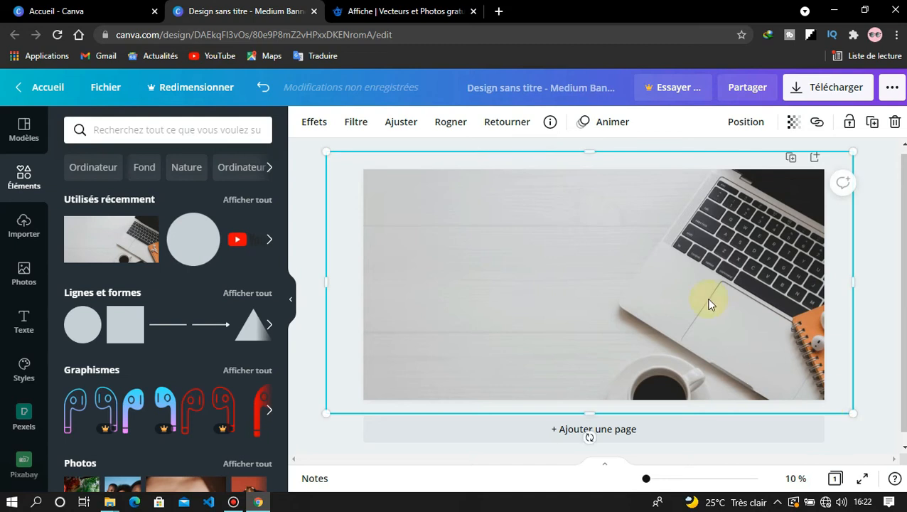
Try the photo's transparency at 11, set it back to 100, and delete the photo from the banner.
left_click(793, 124)
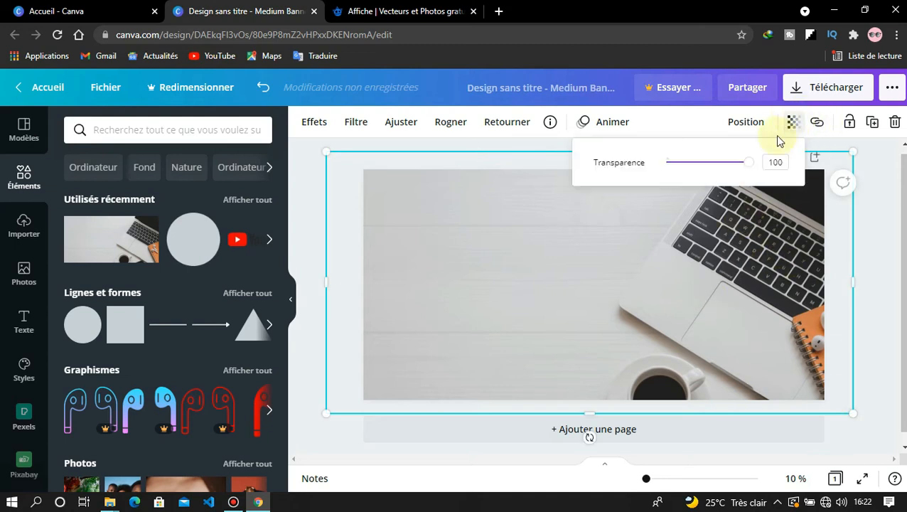
left_click_drag(749, 165, 675, 178)
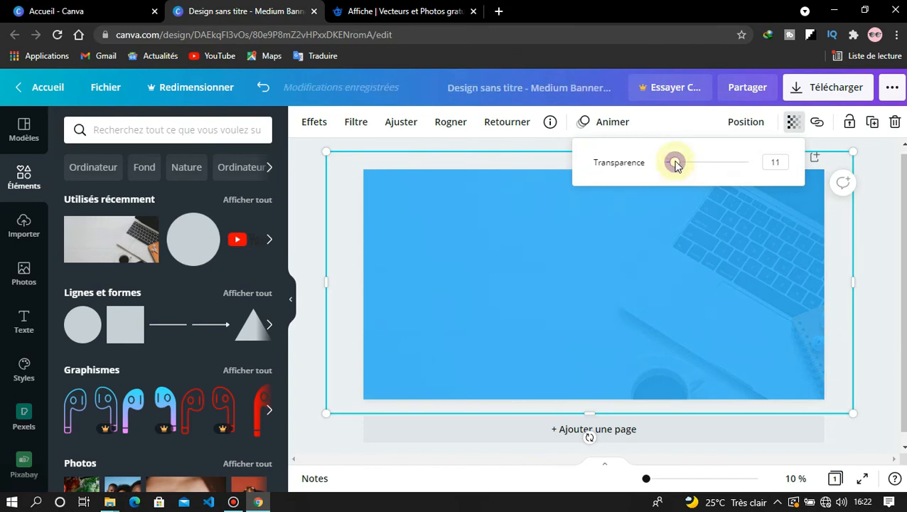
left_click_drag(680, 166, 752, 168)
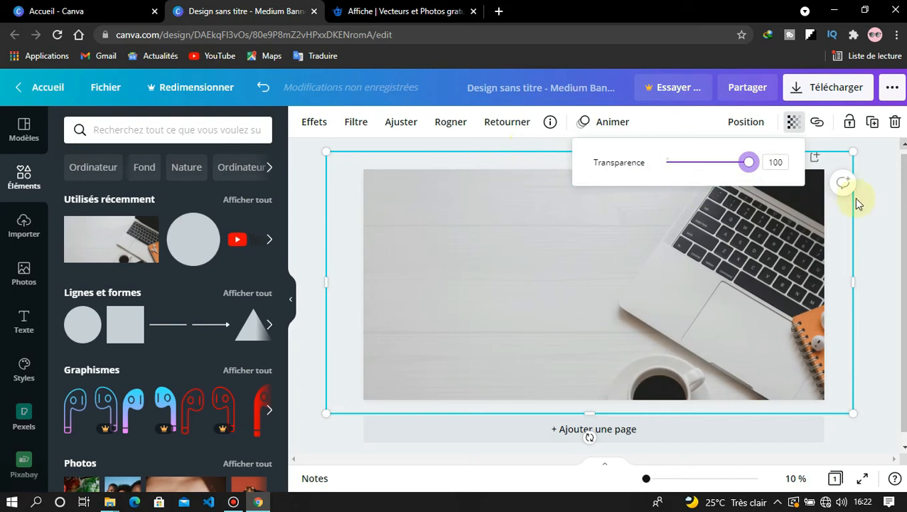
left_click(894, 122)
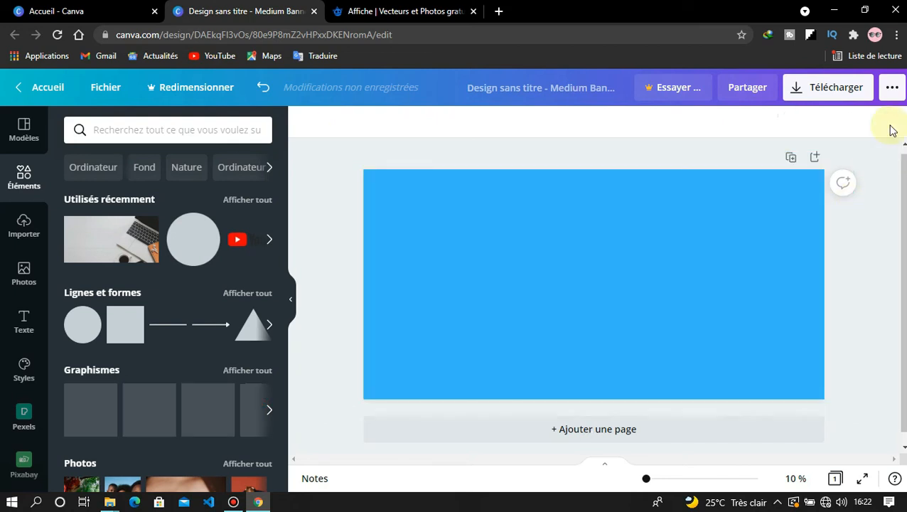
Fill the banner's background with white from the default colors.
left_click(752, 229)
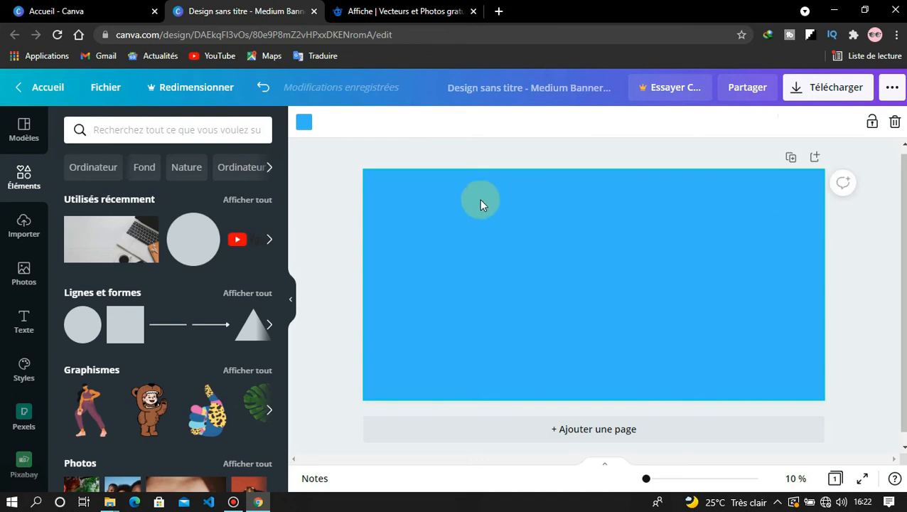
left_click(304, 123)
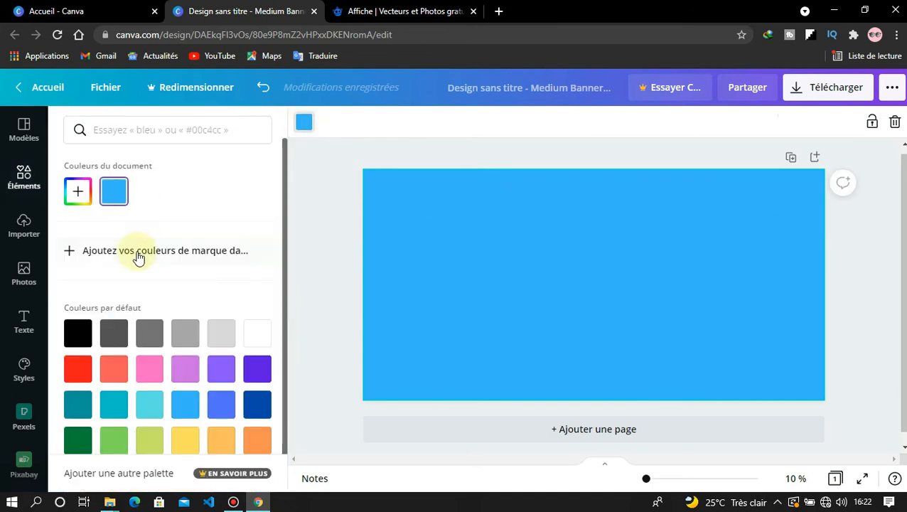
left_click(257, 331)
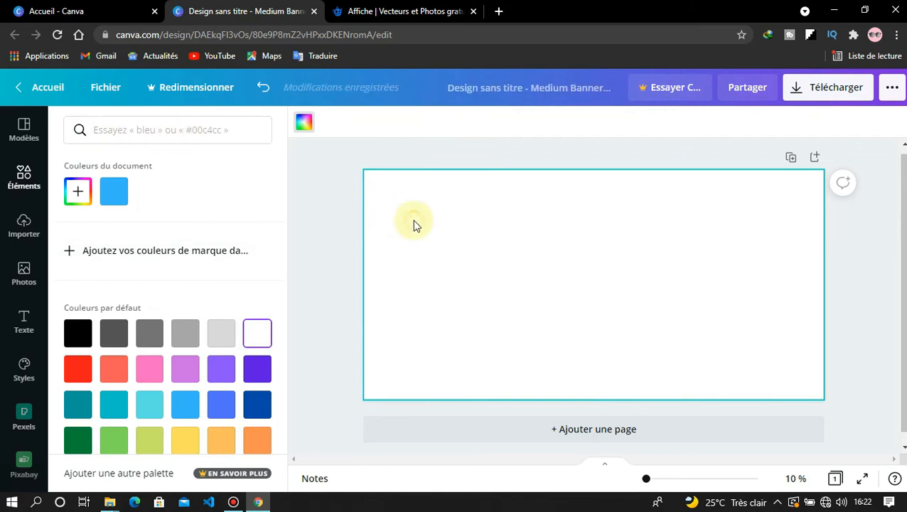
left_click(300, 128)
Place the recently used laptop and coffee photo on the white banner and enlarge it past the edges to cover the entire page.
left_click(122, 237)
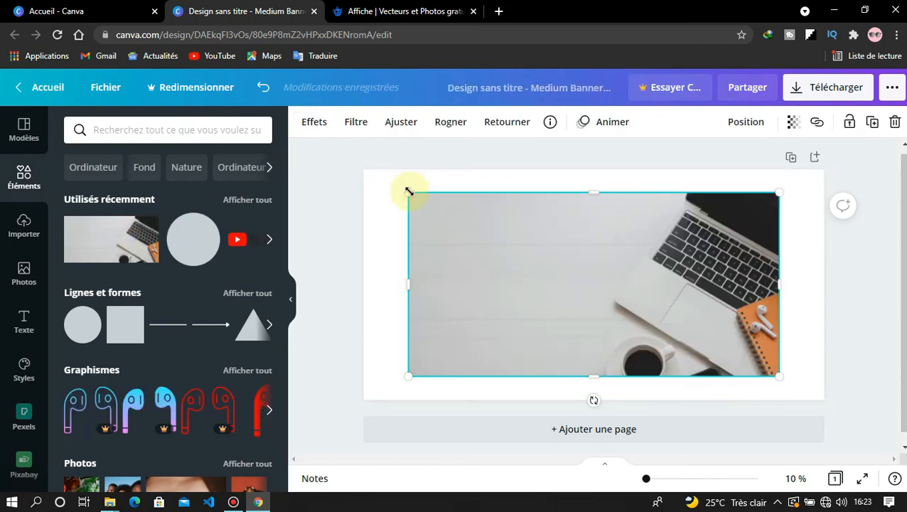
left_click_drag(408, 191, 325, 151)
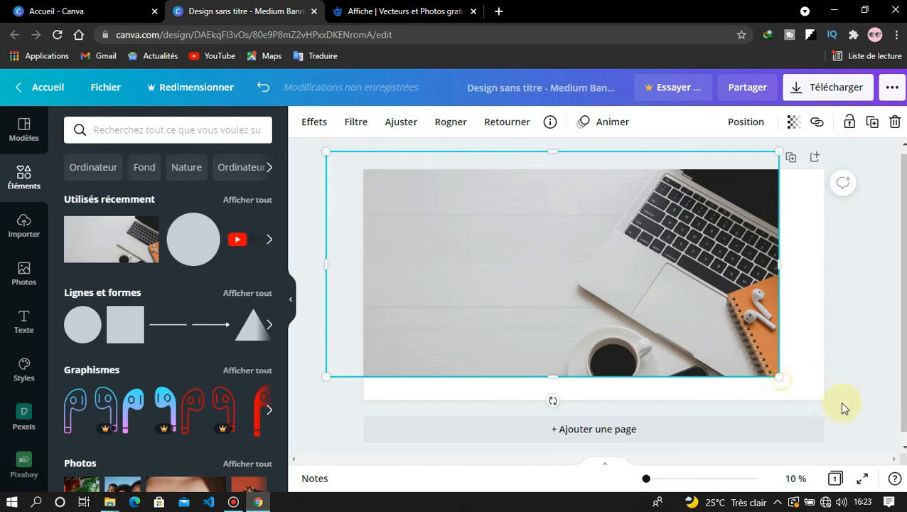
left_click_drag(850, 406, 856, 413)
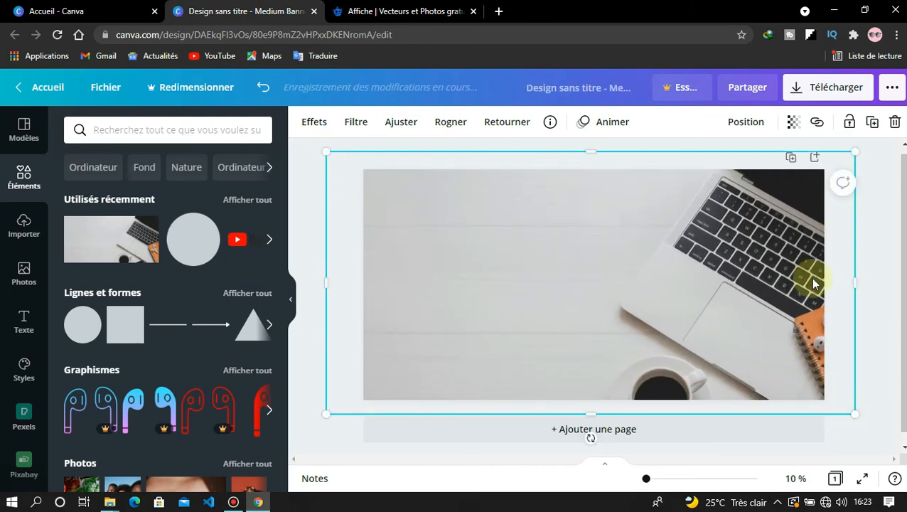
left_click(872, 351)
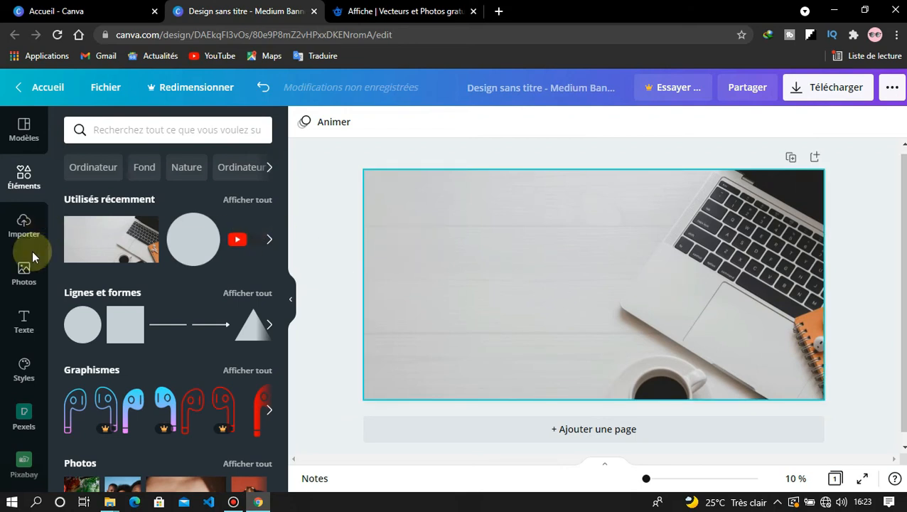
Add a title text to the banner and replace its placeholder with "Comment utiliser canva".
left_click(28, 331)
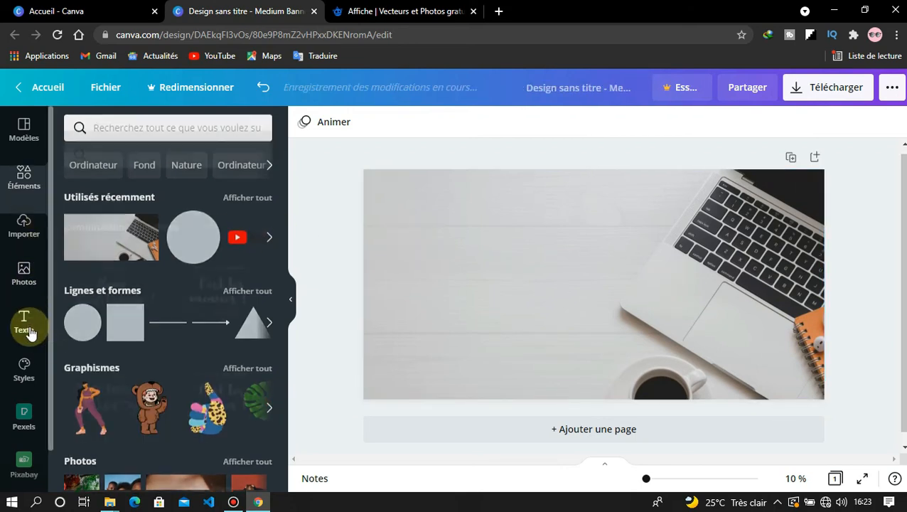
left_click_drag(284, 287, 261, 173)
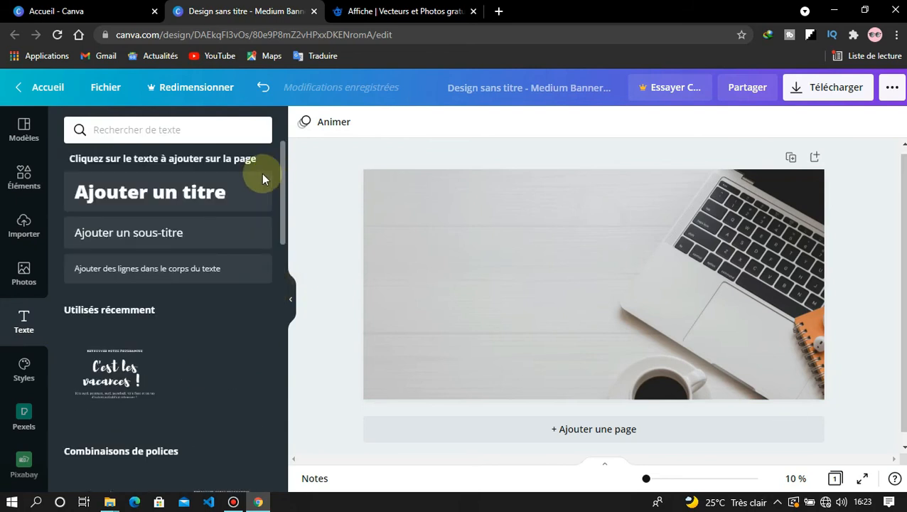
left_click(183, 196)
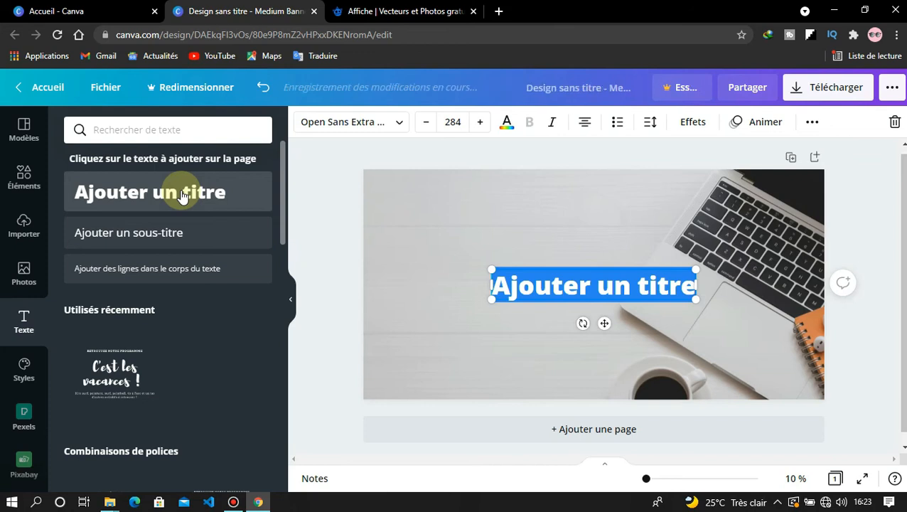
key("BackSpace")
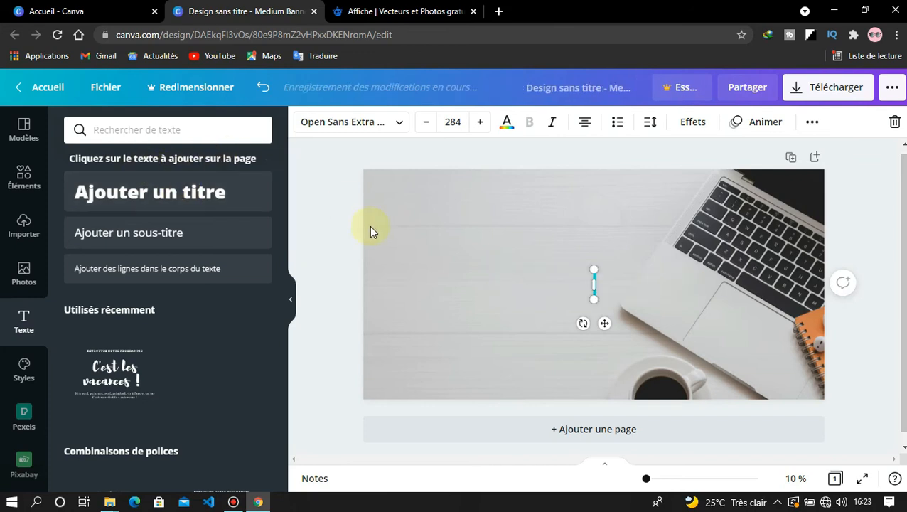
type("c")
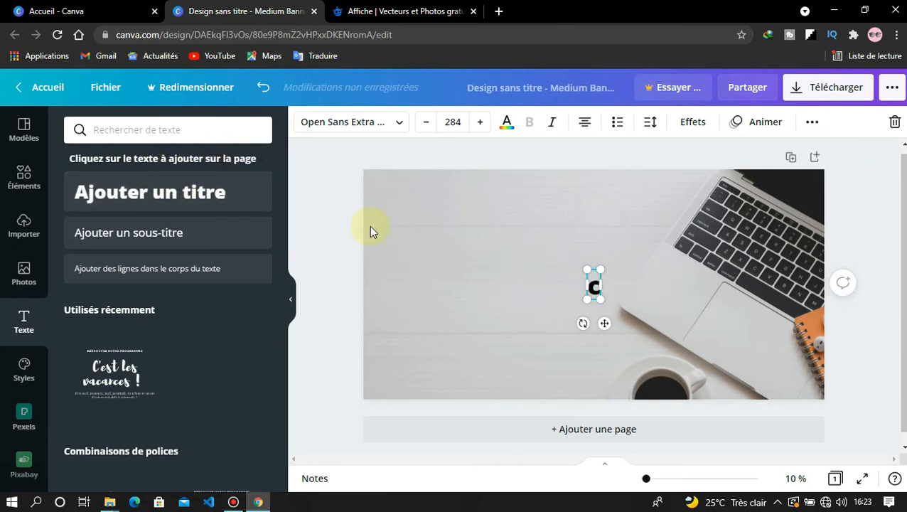
key("BackSpace")
type("C")
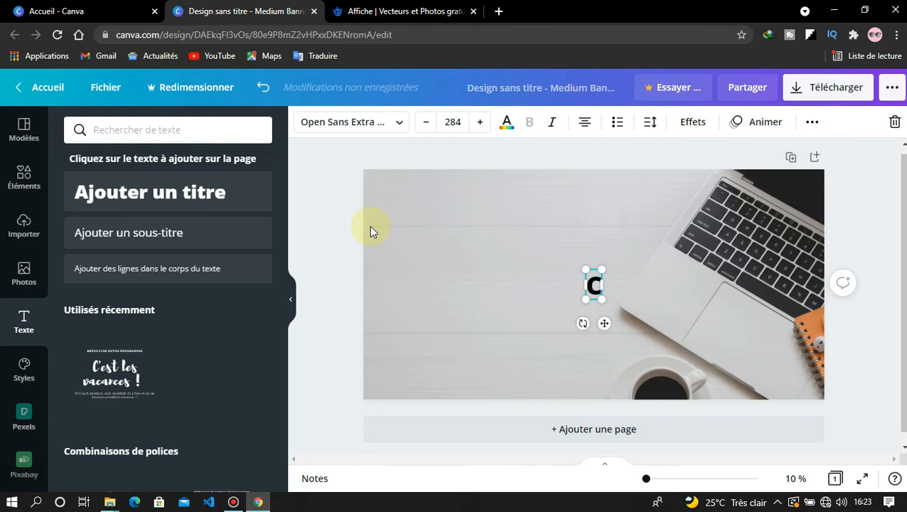
type("omm")
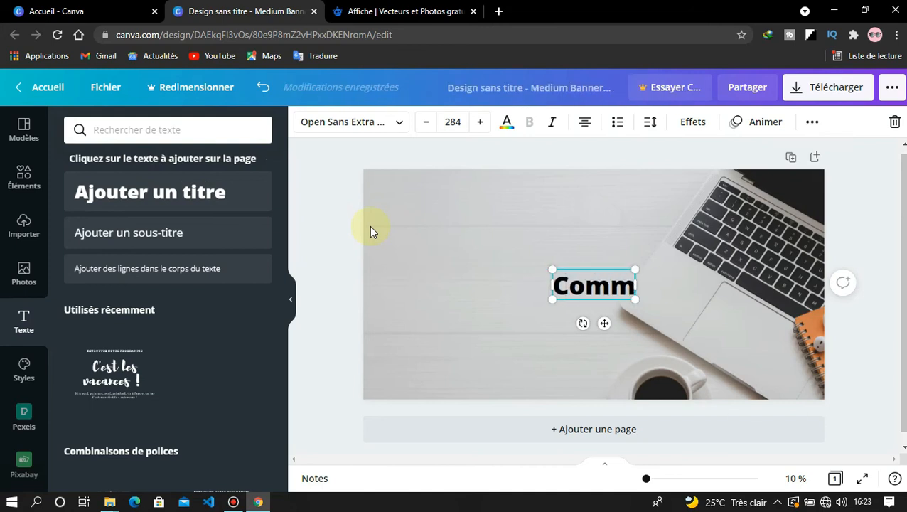
type("ent u")
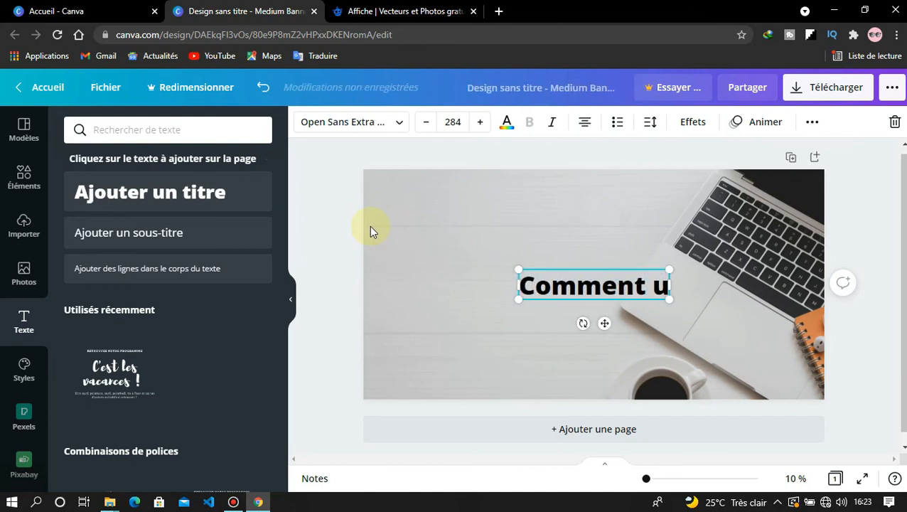
type("tiliser")
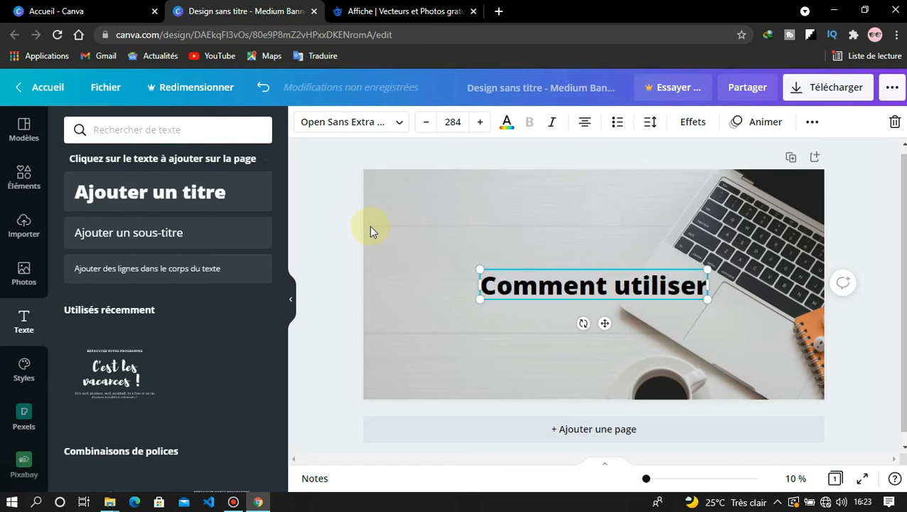
type(" canva")
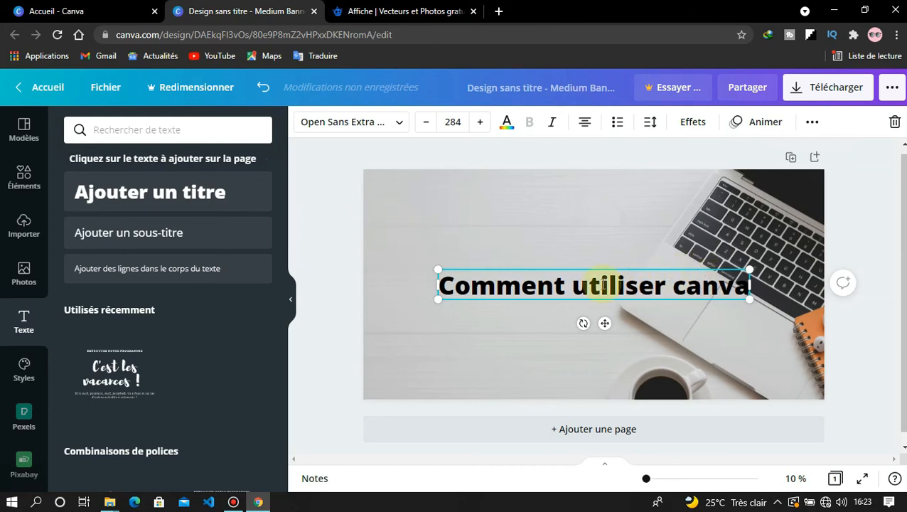
Try white as the title's text color, then set it to turquoise from the default colors.
left_click(506, 125)
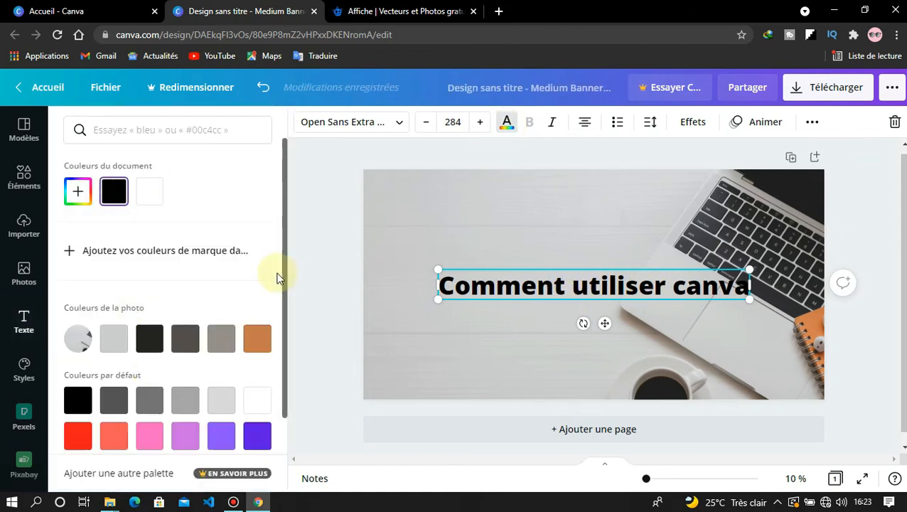
left_click_drag(284, 277, 277, 334)
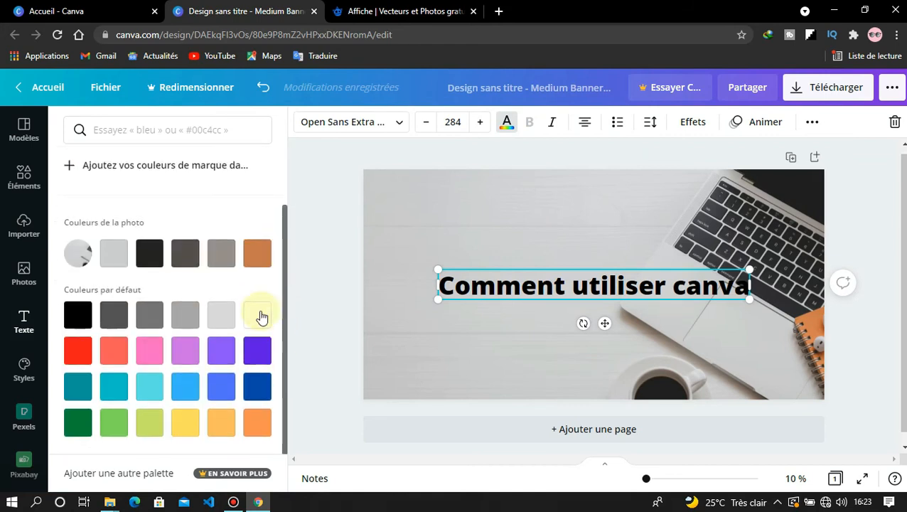
left_click(257, 316)
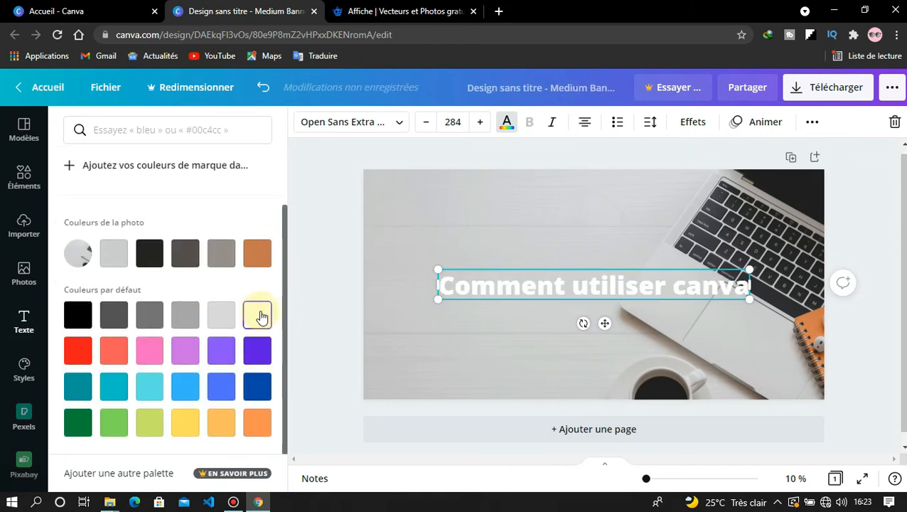
left_click(114, 389)
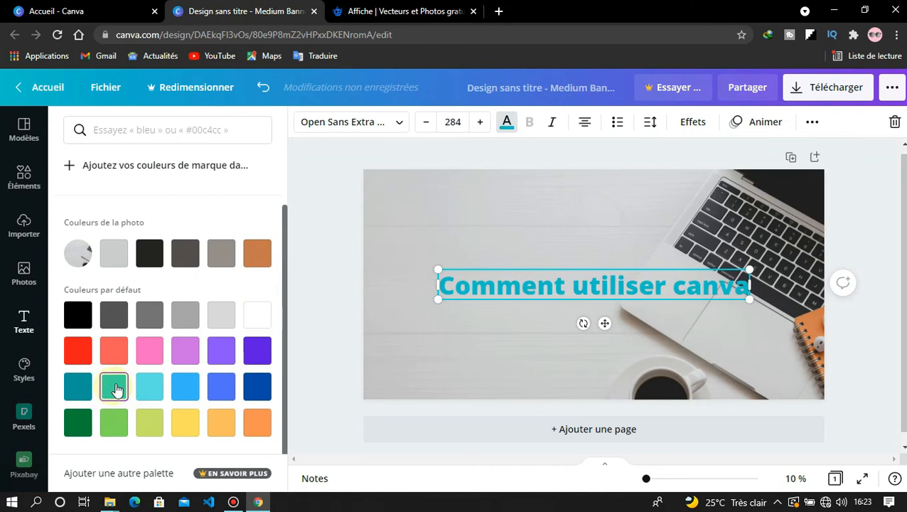